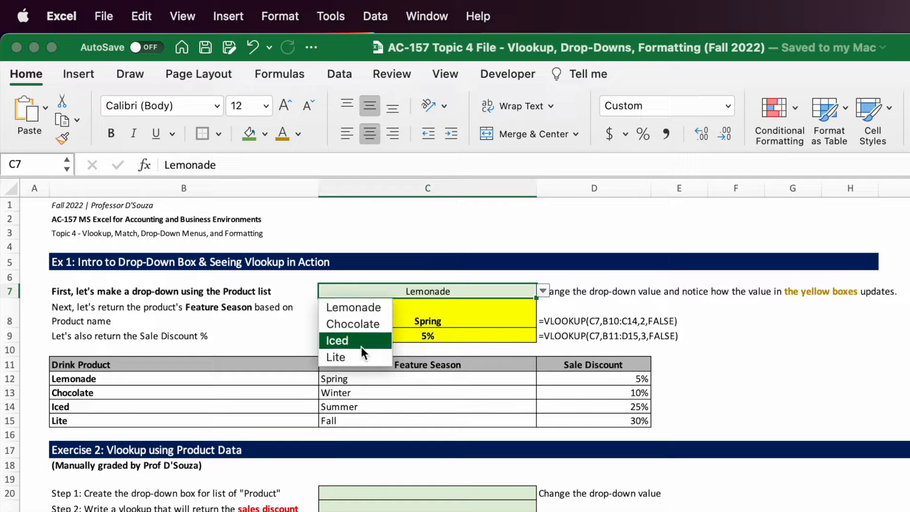
Step: Examine the drink products in B12:B15 and the drop-down and lookup cells C7:C9
{"action": "left_click", "coordinate": [253, 379]}
{"action": "left_click", "coordinate": [246, 390]}
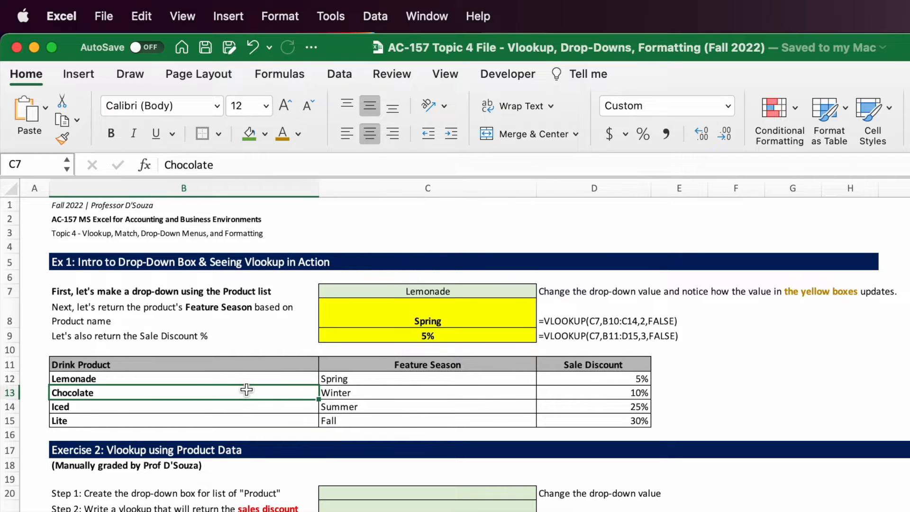
{"action": "left_click", "coordinate": [241, 382]}
{"action": "left_click_drag", "start_coordinate": [241, 382], "coordinate": [236, 421]}
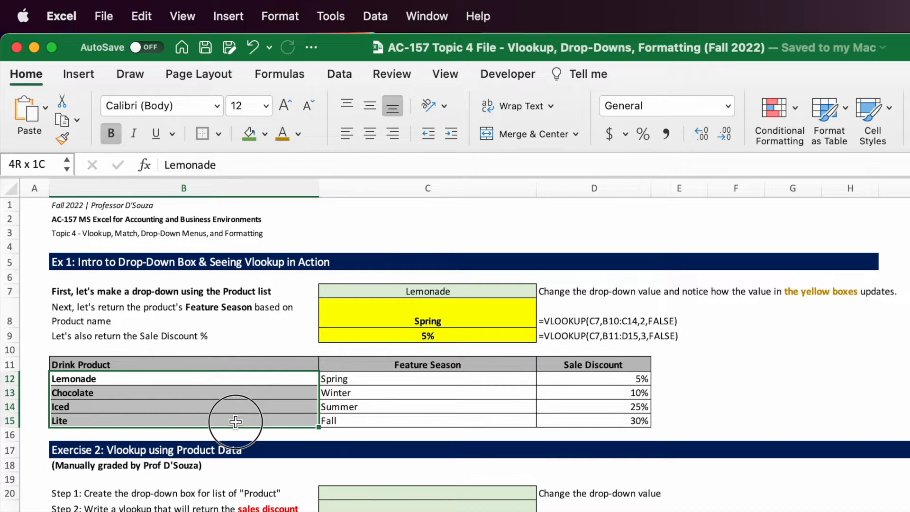
{"action": "left_click_drag", "start_coordinate": [213, 375], "coordinate": [211, 422]}
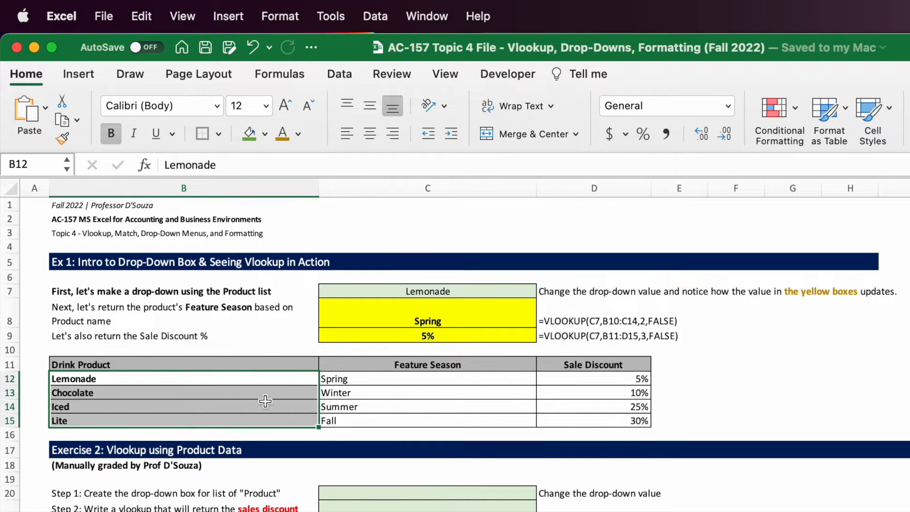
{"action": "left_click", "coordinate": [475, 311]}
{"action": "left_click_drag", "start_coordinate": [474, 291], "coordinate": [472, 337]}
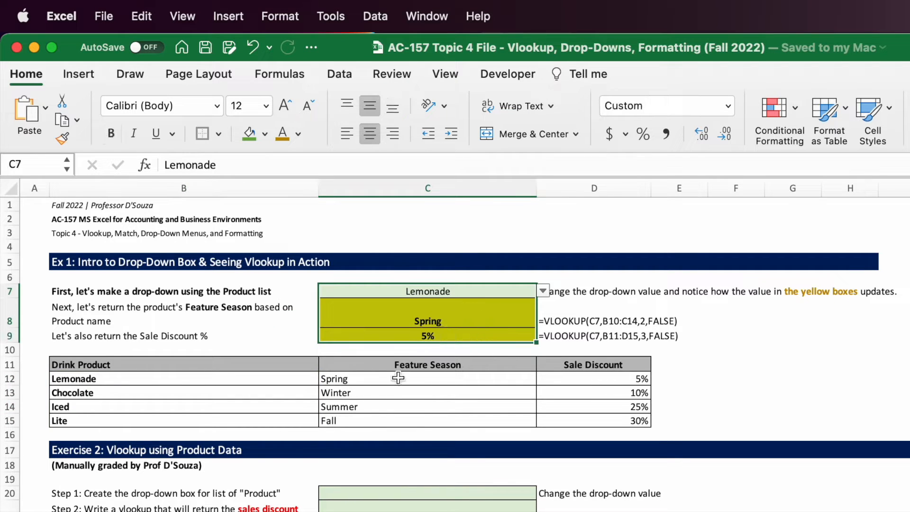
{"action": "left_click", "coordinate": [212, 379]}
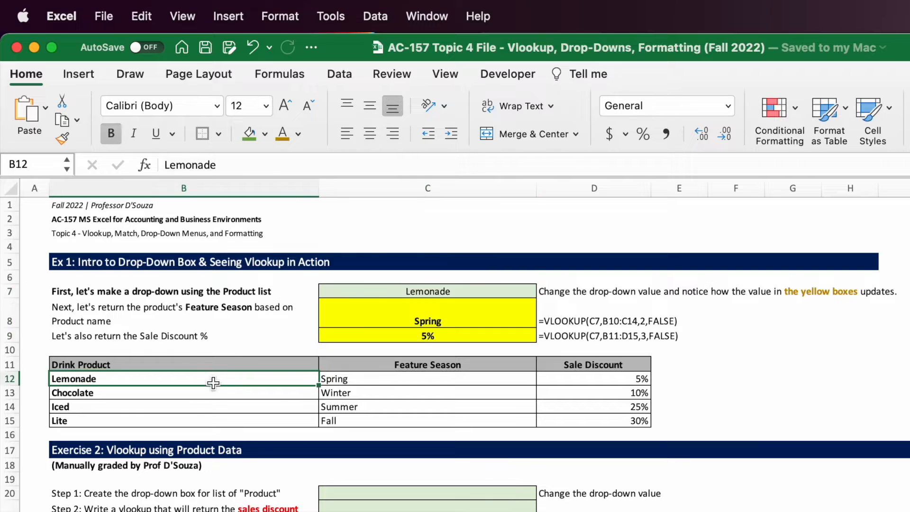
{"action": "left_click", "coordinate": [192, 398]}
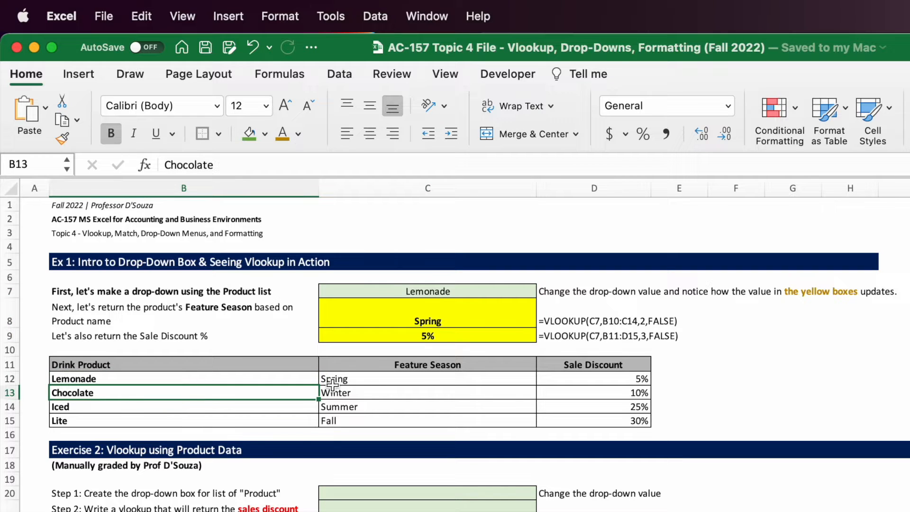
{"action": "left_click", "coordinate": [421, 311]}
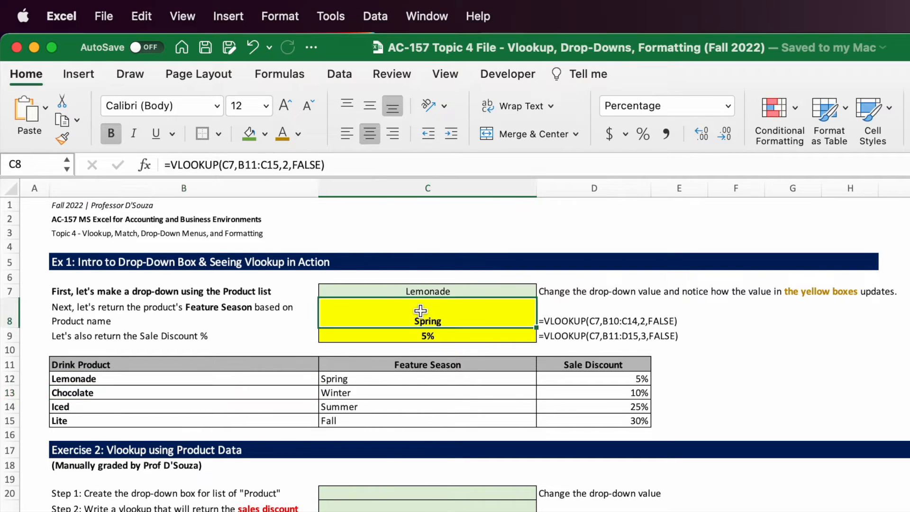
Step: Bold the words "Sale Discount %" within the text of cell B9
{"action": "left_click", "coordinate": [193, 337]}
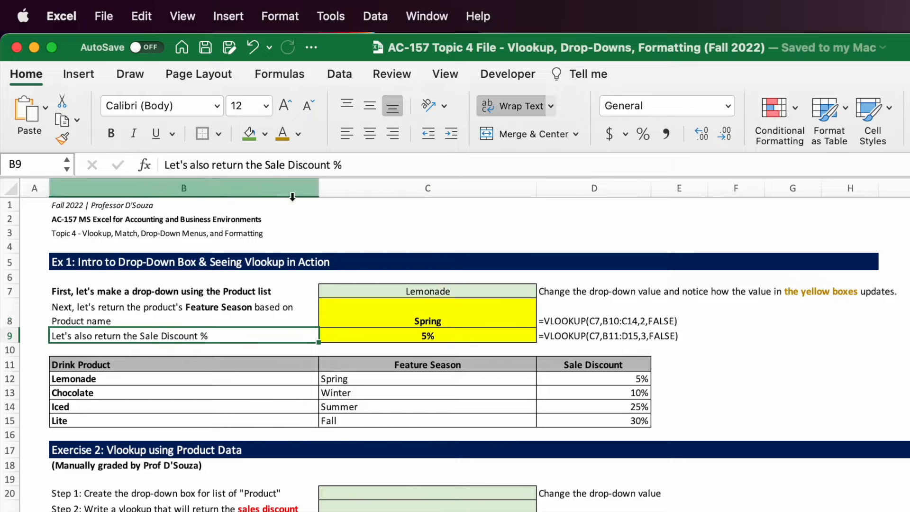
{"action": "left_click_drag", "start_coordinate": [265, 165], "coordinate": [342, 165]}
{"action": "key", "text": "super+b"}
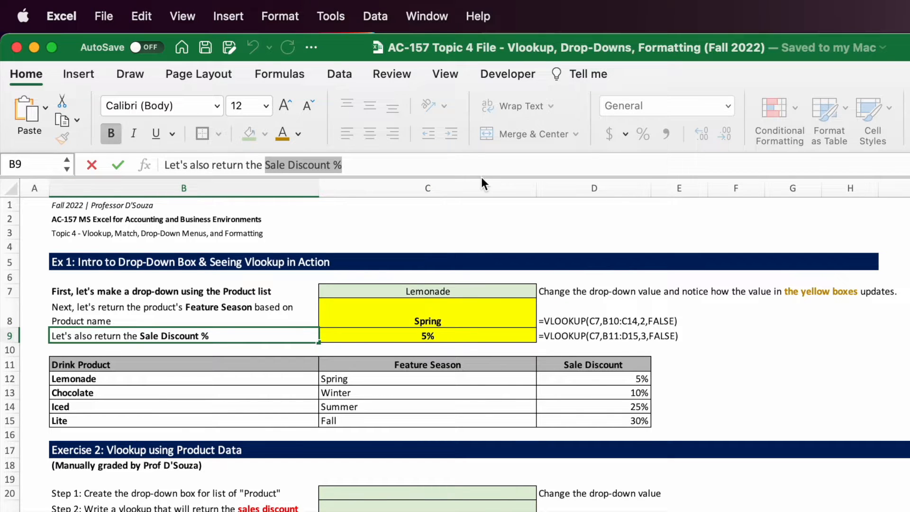
{"action": "left_click", "coordinate": [576, 434]}
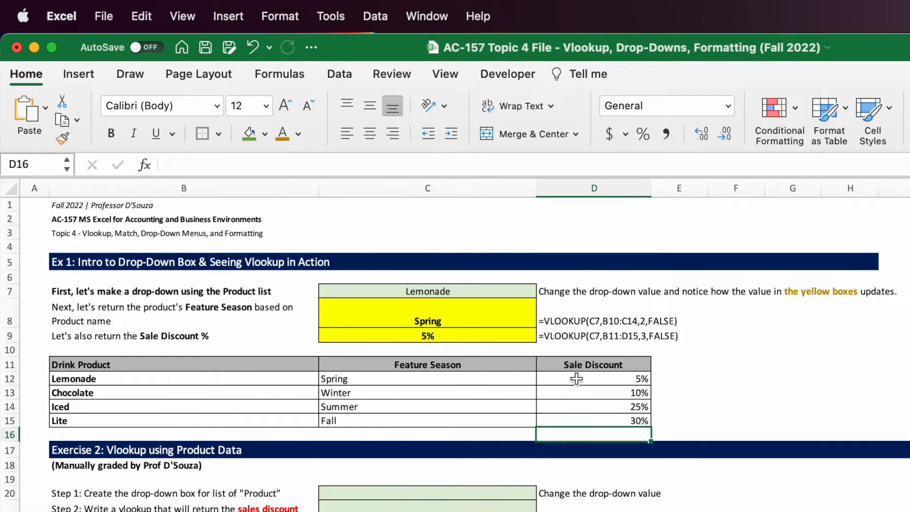
Step: Choose Chocolate in the C7 product drop-down and check the lookup results in C8:C9
{"action": "left_click", "coordinate": [223, 392]}
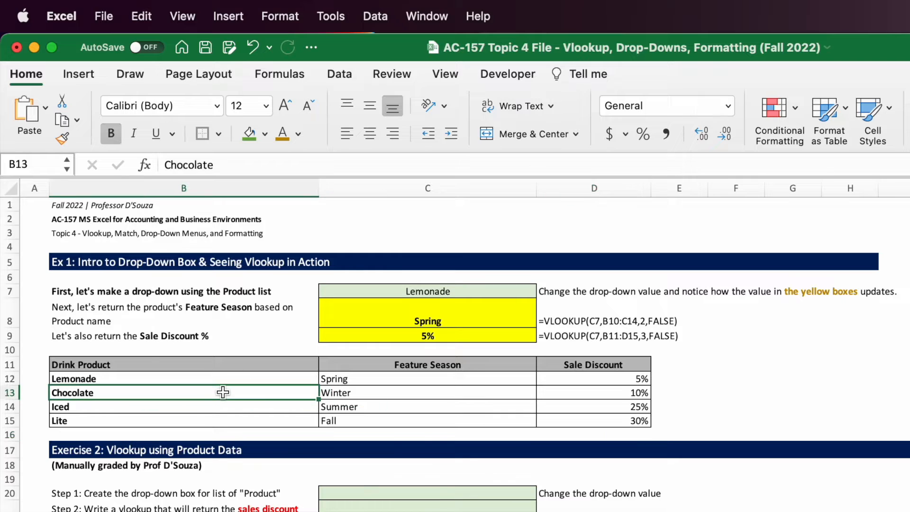
{"action": "left_click", "coordinate": [449, 313]}
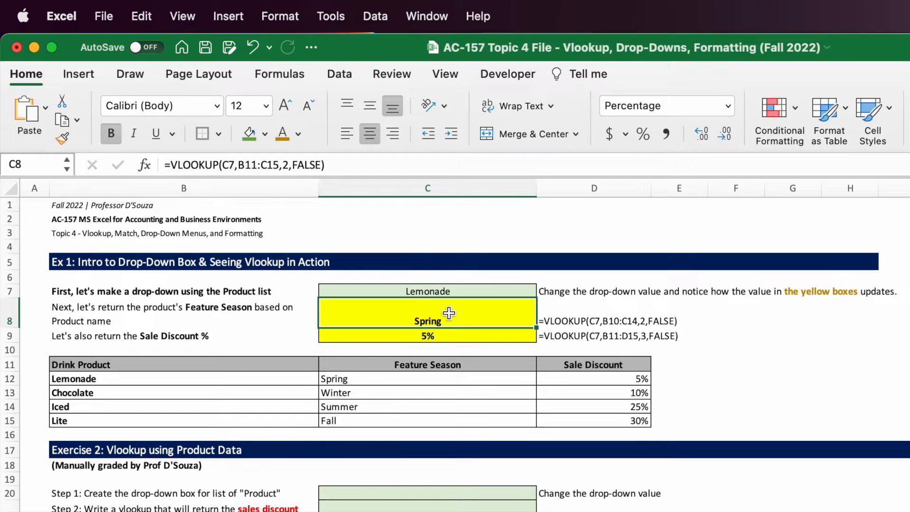
{"action": "left_click", "coordinate": [388, 391]}
{"action": "left_click", "coordinate": [589, 393]}
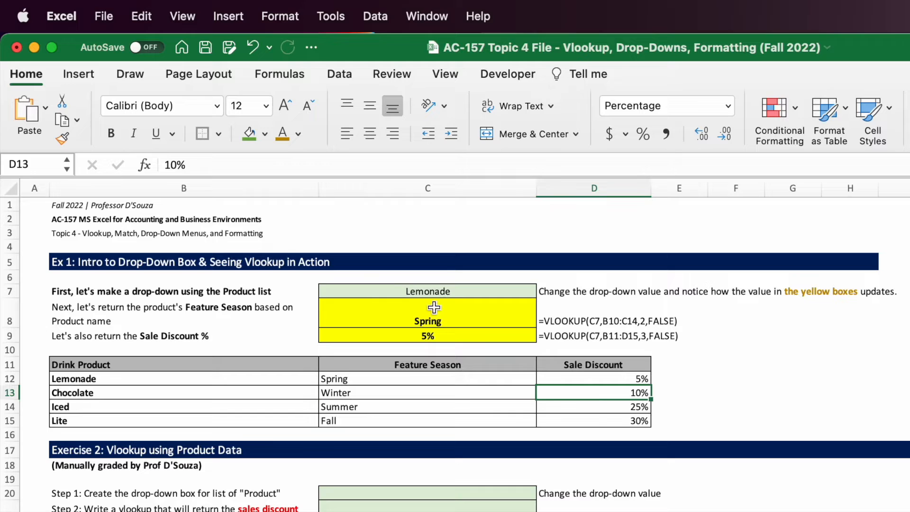
{"action": "left_click", "coordinate": [522, 291]}
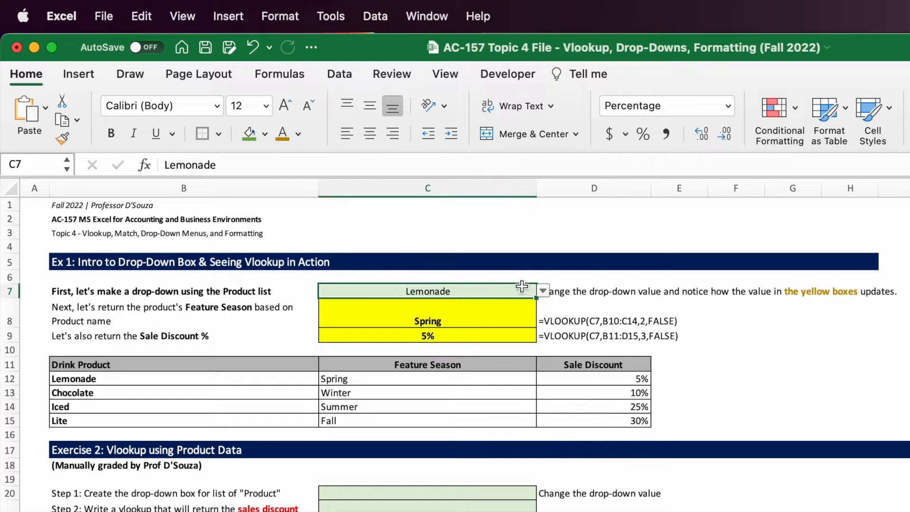
{"action": "left_click", "coordinate": [543, 291]}
{"action": "left_click", "coordinate": [371, 324]}
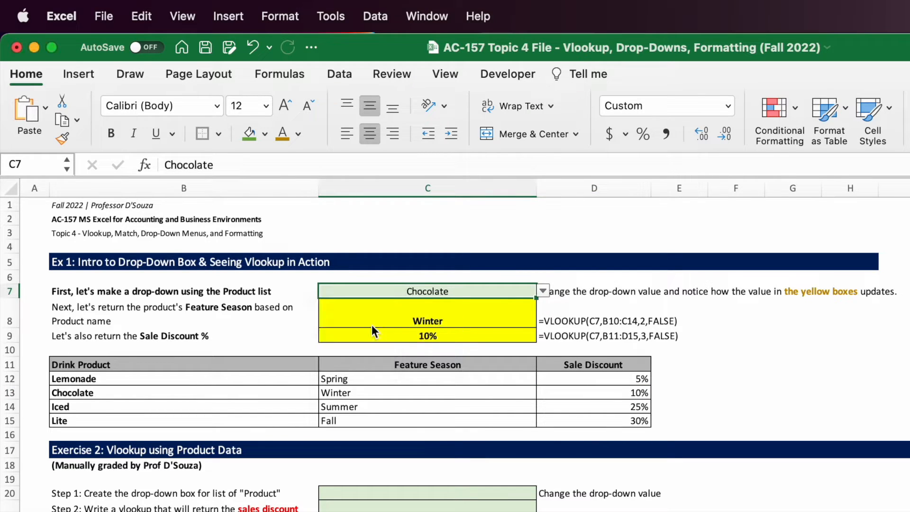
{"action": "left_click_drag", "start_coordinate": [476, 323], "coordinate": [475, 335]}
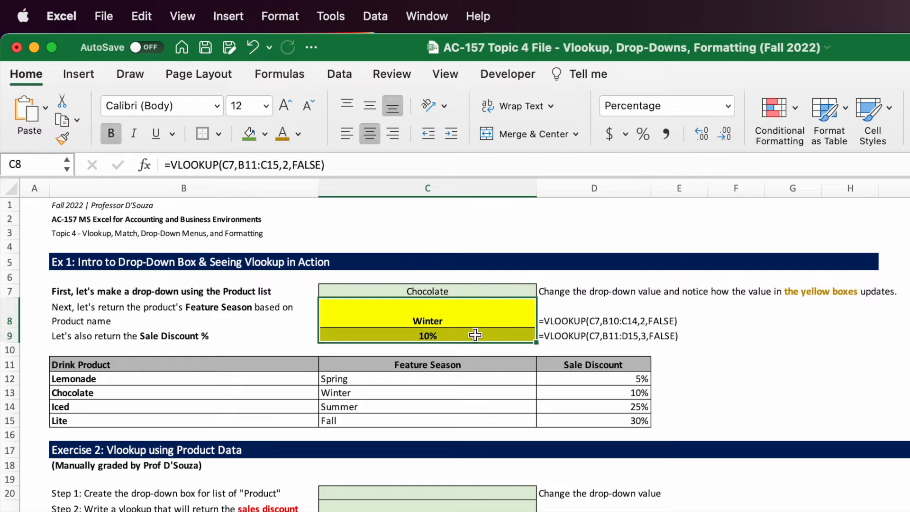
{"action": "left_click", "coordinate": [483, 317]}
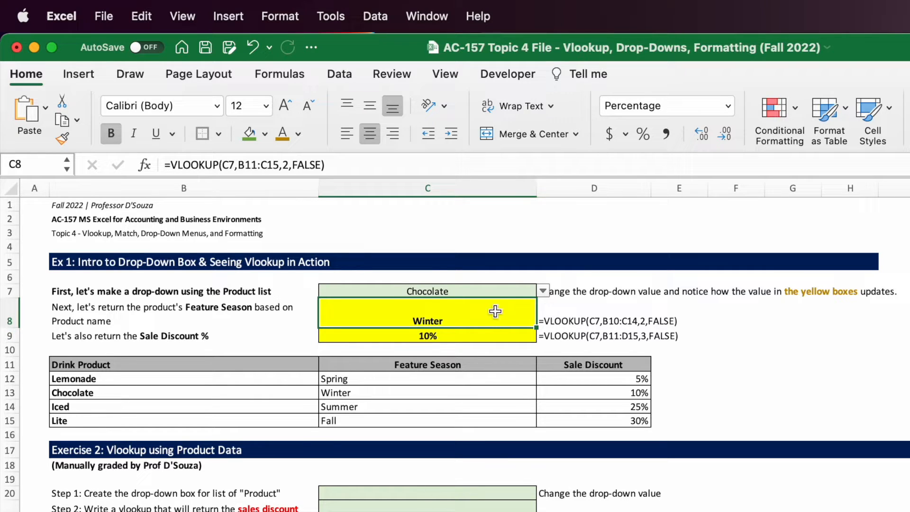
Step: Set C7's data validation to a List with source =$B$12:$B$15 and check the choices in its drop-down
{"action": "left_click", "coordinate": [500, 288]}
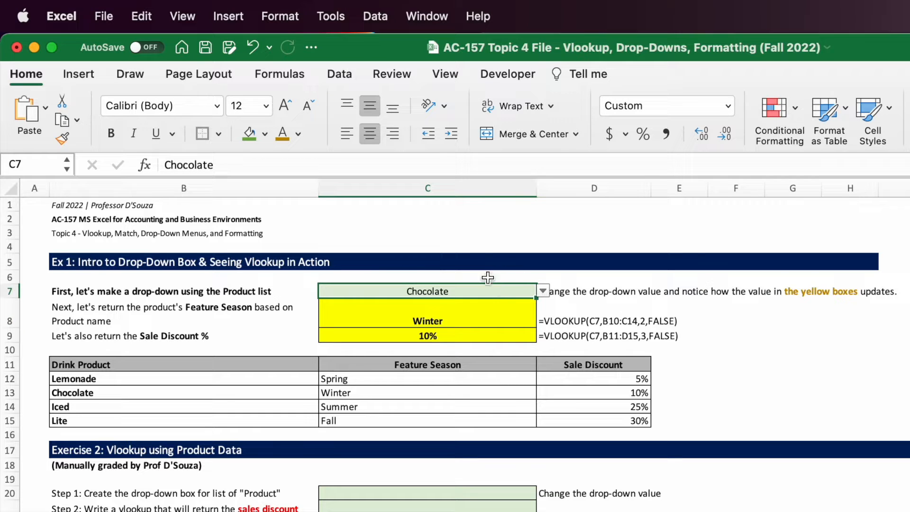
{"action": "left_click", "coordinate": [375, 14]}
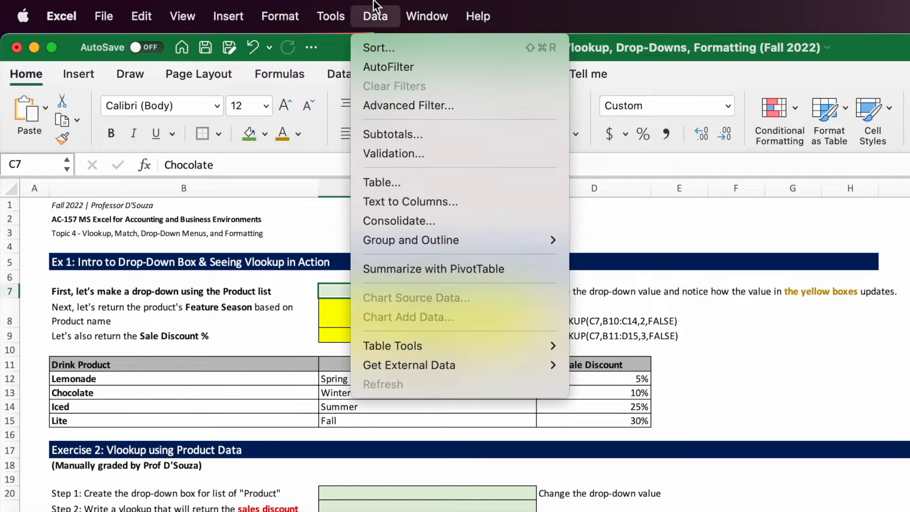
{"action": "left_click", "coordinate": [437, 154]}
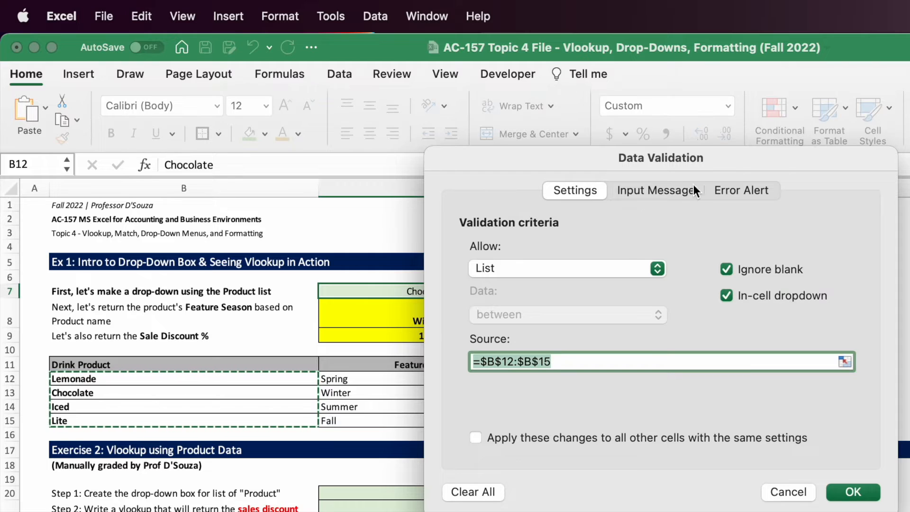
{"action": "left_click", "coordinate": [630, 269]}
{"action": "left_click", "coordinate": [565, 273]}
{"action": "left_click", "coordinate": [844, 361]}
{"action": "left_click_drag", "start_coordinate": [282, 377], "coordinate": [278, 421]}
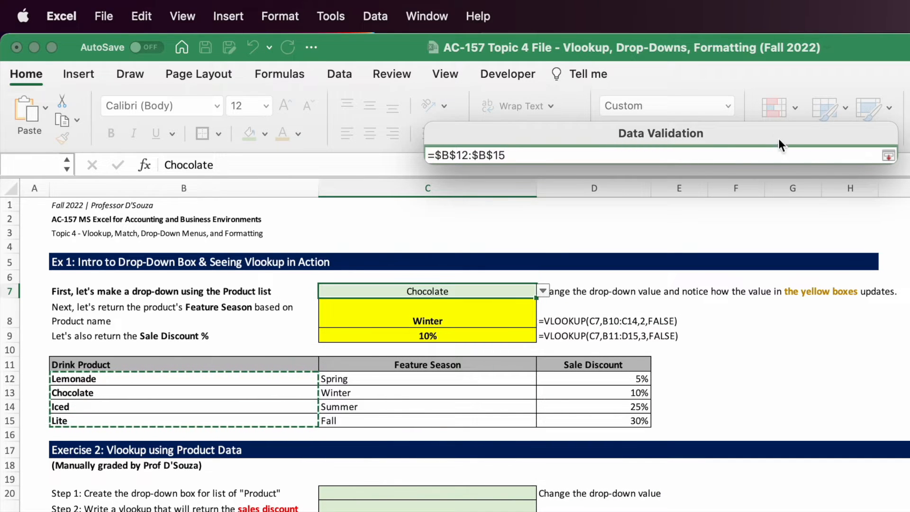
{"action": "left_click", "coordinate": [885, 157]}
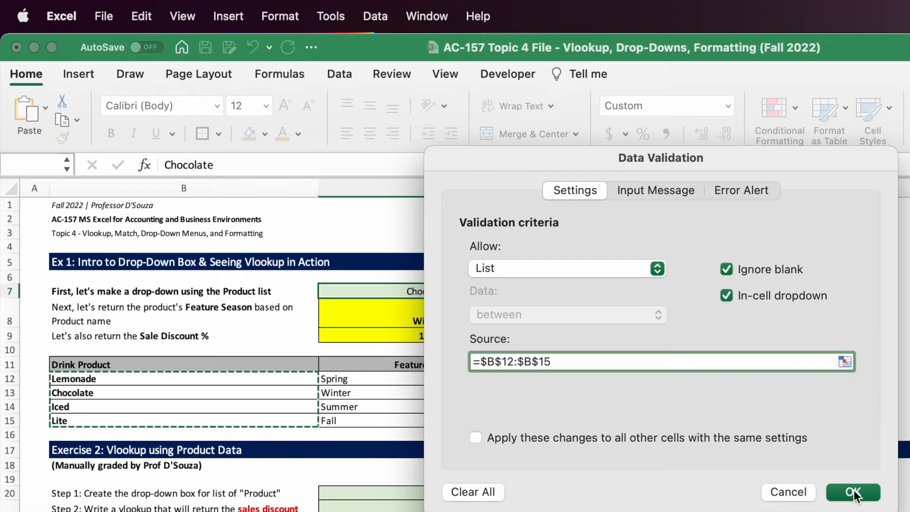
{"action": "left_click", "coordinate": [854, 493]}
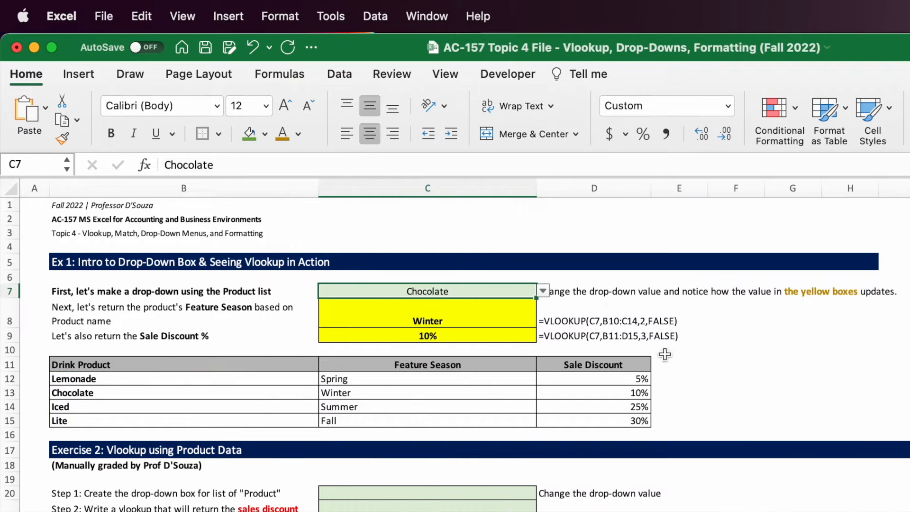
{"action": "left_click", "coordinate": [543, 289]}
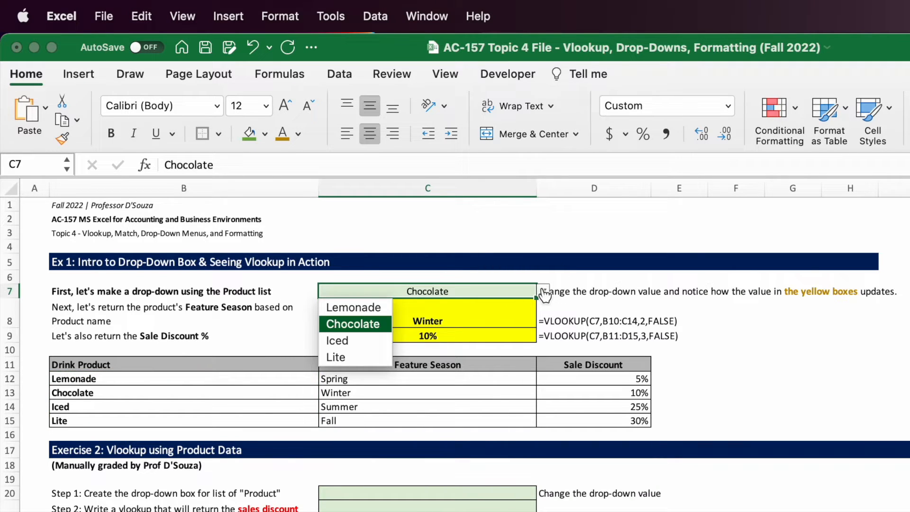
{"action": "left_click", "coordinate": [517, 287]}
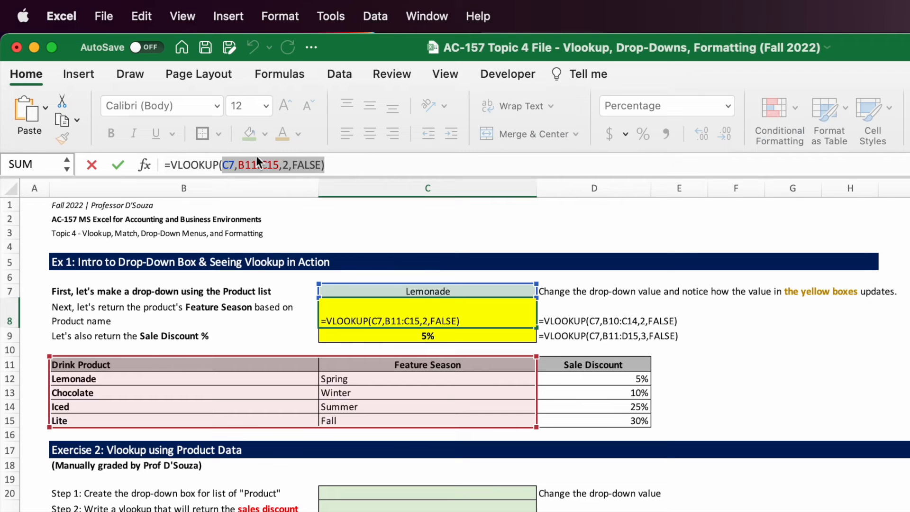
Step: Examine the lookup value, table array, column index and range lookup arguments of the VLOOKUP formula in C8
{"action": "left_click", "coordinate": [232, 169]}
{"action": "left_click_drag", "start_coordinate": [235, 166], "coordinate": [278, 161]}
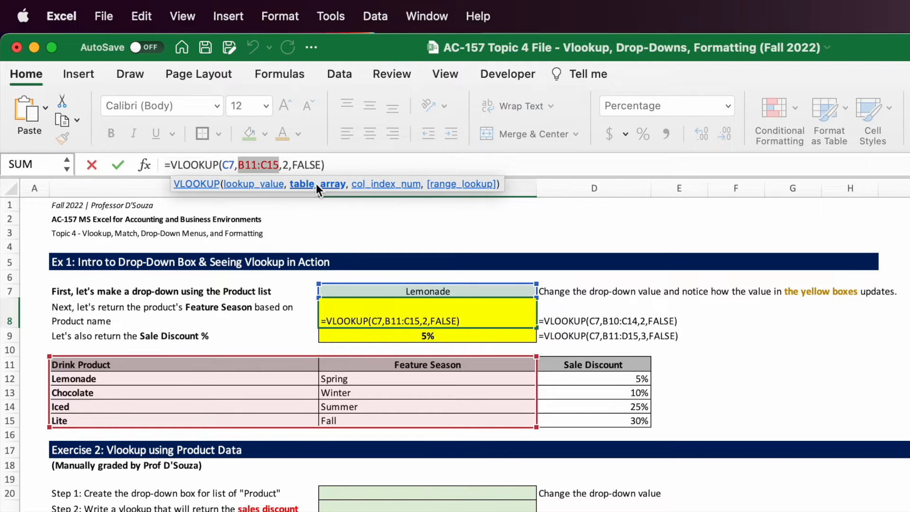
{"action": "left_click", "coordinate": [289, 164]}
{"action": "double_click", "coordinate": [289, 164]}
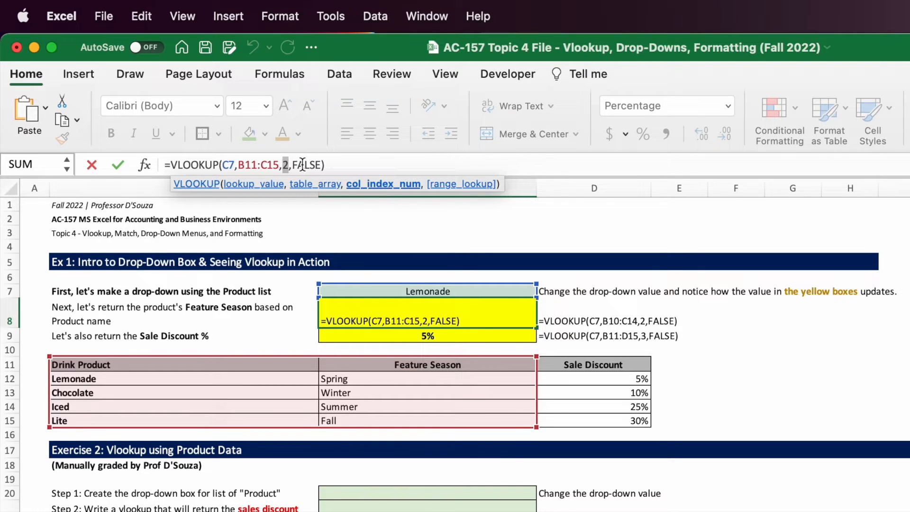
{"action": "left_click_drag", "start_coordinate": [291, 165], "coordinate": [318, 164]}
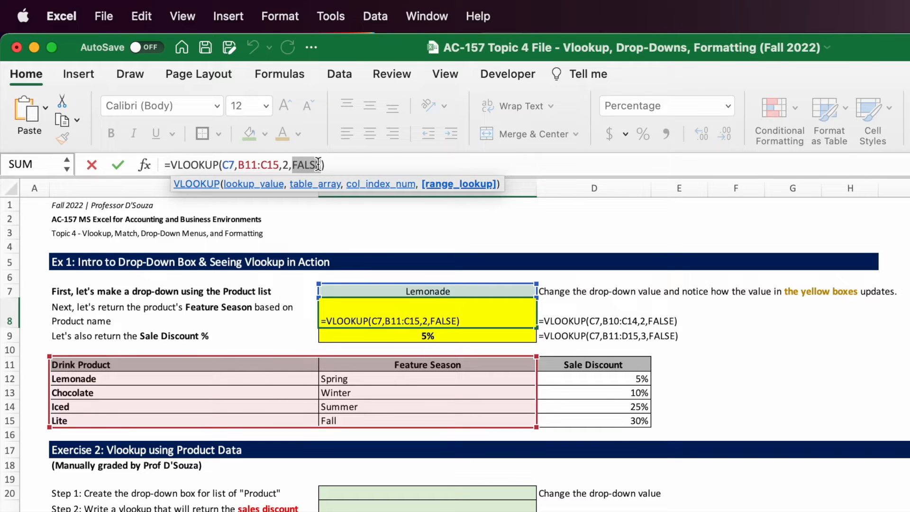
{"action": "left_click_drag", "start_coordinate": [318, 164], "coordinate": [315, 165]}
{"action": "left_click_drag", "start_coordinate": [288, 165], "coordinate": [224, 165]}
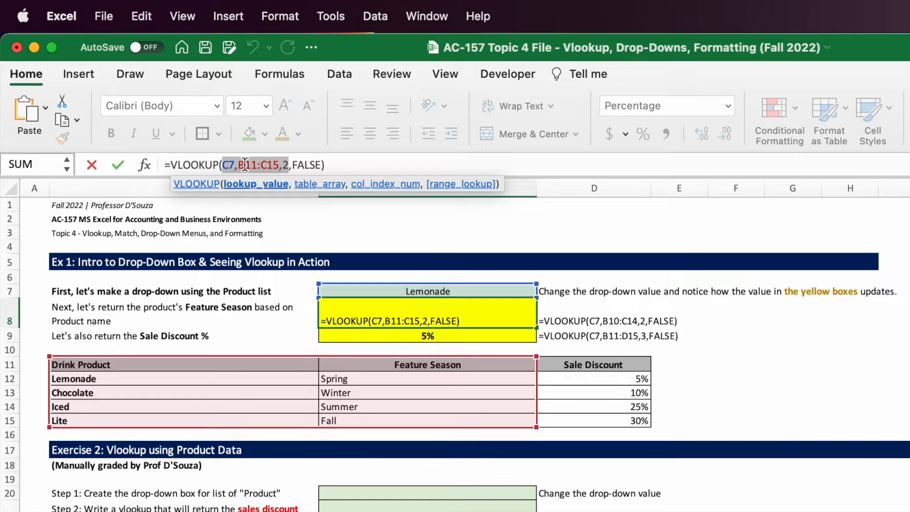
{"action": "left_click", "coordinate": [236, 165]}
{"action": "left_click_drag", "start_coordinate": [234, 165], "coordinate": [228, 164]}
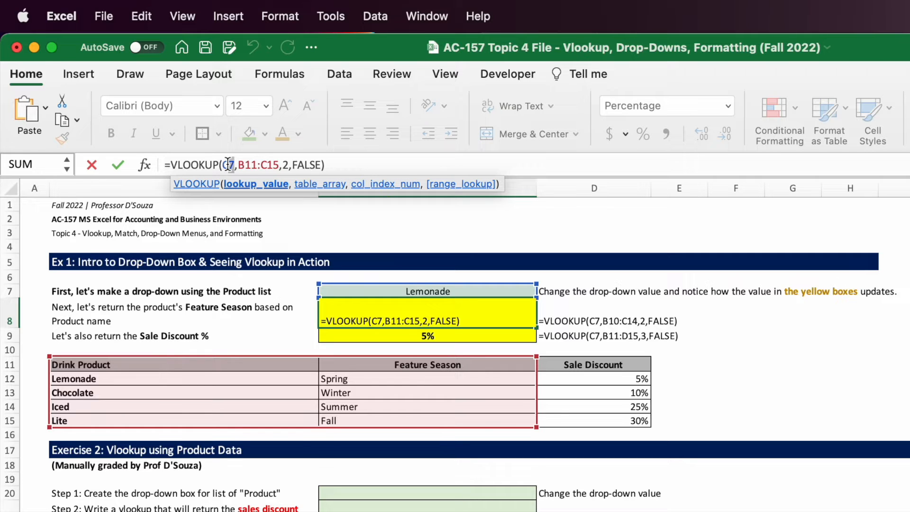
{"action": "left_click", "coordinate": [232, 164]}
{"action": "left_click_drag", "start_coordinate": [233, 165], "coordinate": [226, 164]}
{"action": "key", "text": "Return"}
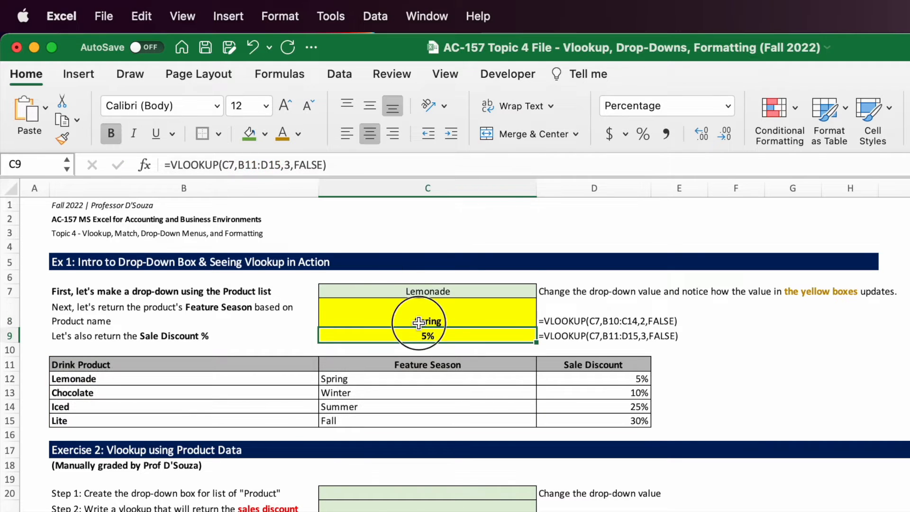
Step: Switch the C7 product drop-down to Chocolate and check the Feature Season lookup in C8
{"action": "left_click", "coordinate": [416, 320]}
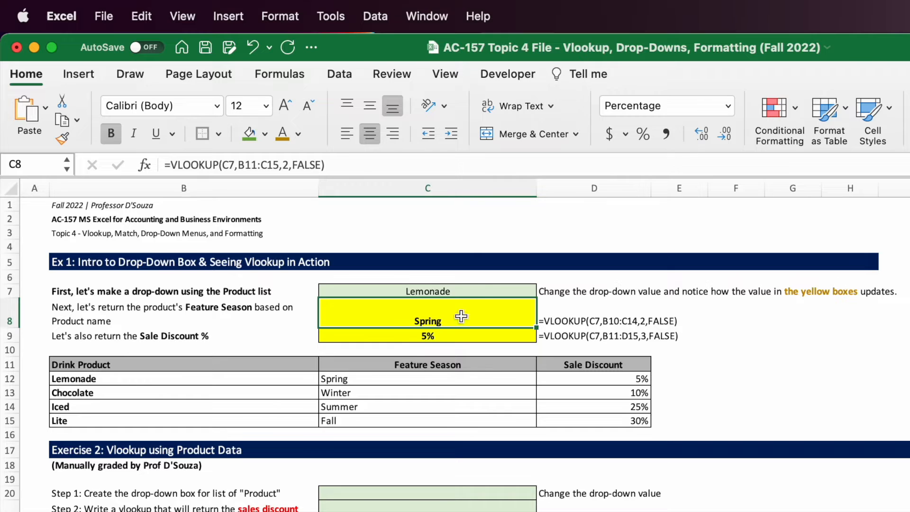
{"action": "left_click", "coordinate": [497, 283]}
{"action": "left_click", "coordinate": [497, 290]}
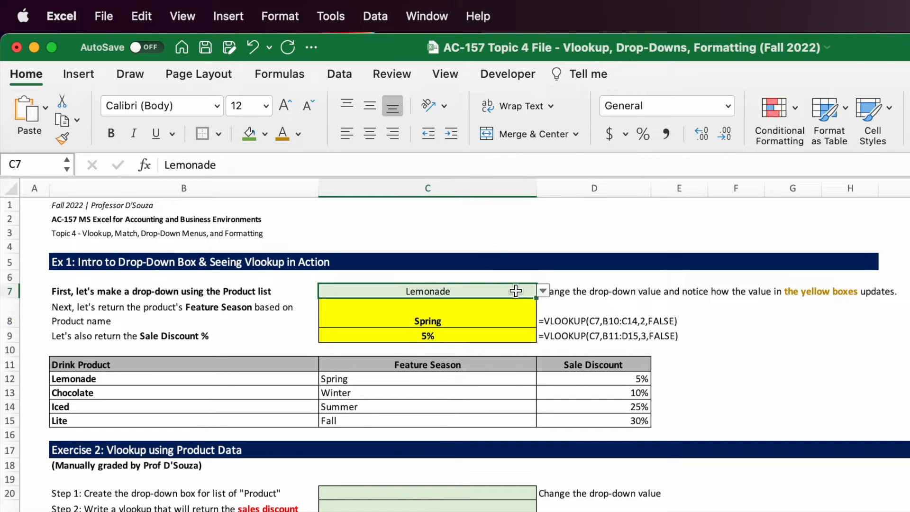
{"action": "left_click", "coordinate": [543, 291]}
{"action": "left_click", "coordinate": [350, 327]}
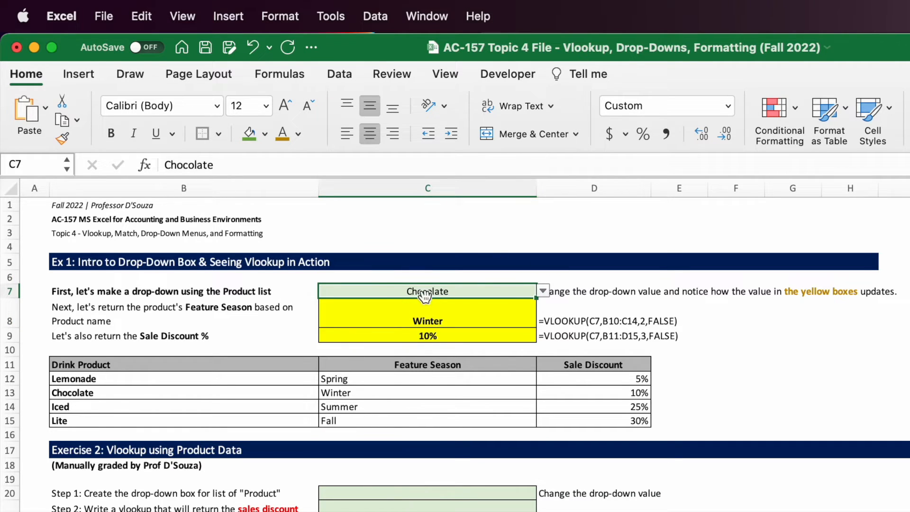
{"action": "left_click", "coordinate": [436, 310]}
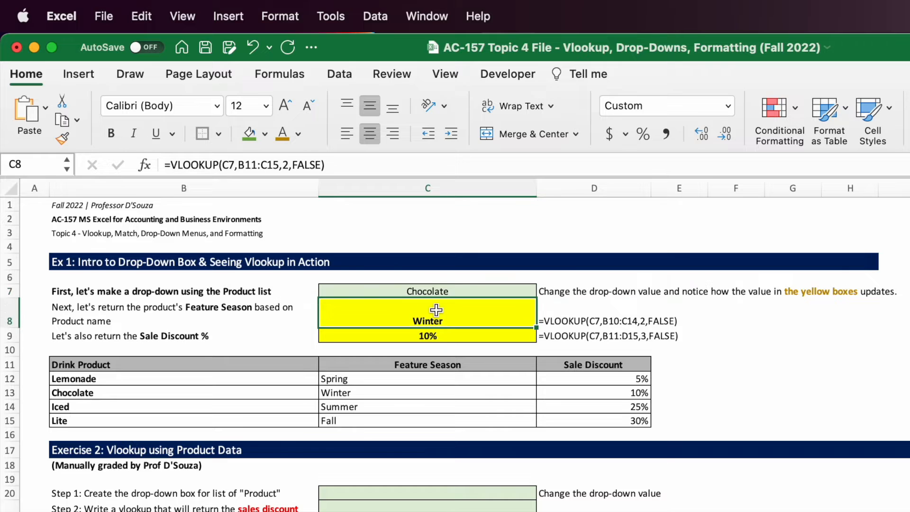
Step: Examine the table array in C8's VLOOKUP formula and highlight its Drink Product and Feature Season columns, B11:B15 and C11:C15
{"action": "left_click", "coordinate": [229, 165]}
{"action": "left_click_drag", "start_coordinate": [239, 165], "coordinate": [279, 166]}
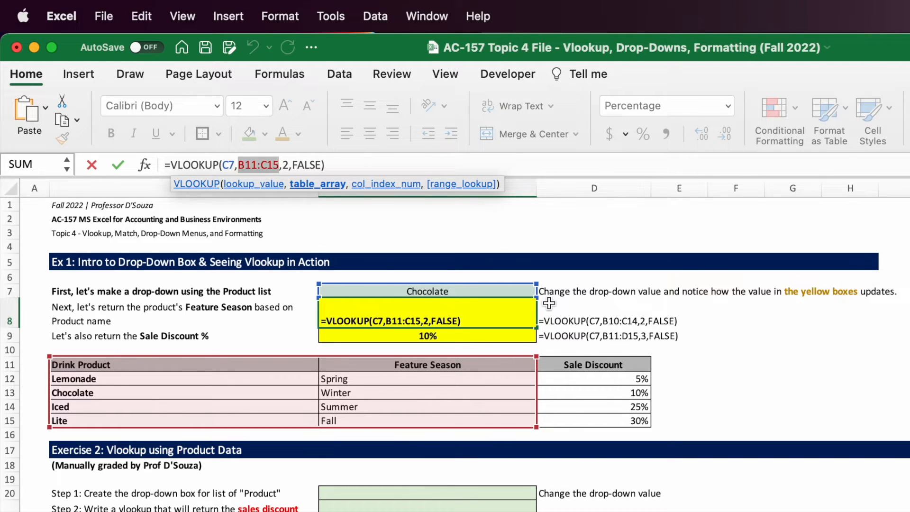
{"action": "key", "text": "Return"}
{"action": "key", "text": "Up"}
{"action": "left_click_drag", "start_coordinate": [255, 364], "coordinate": [372, 422]}
{"action": "left_click_drag", "start_coordinate": [191, 363], "coordinate": [175, 418]}
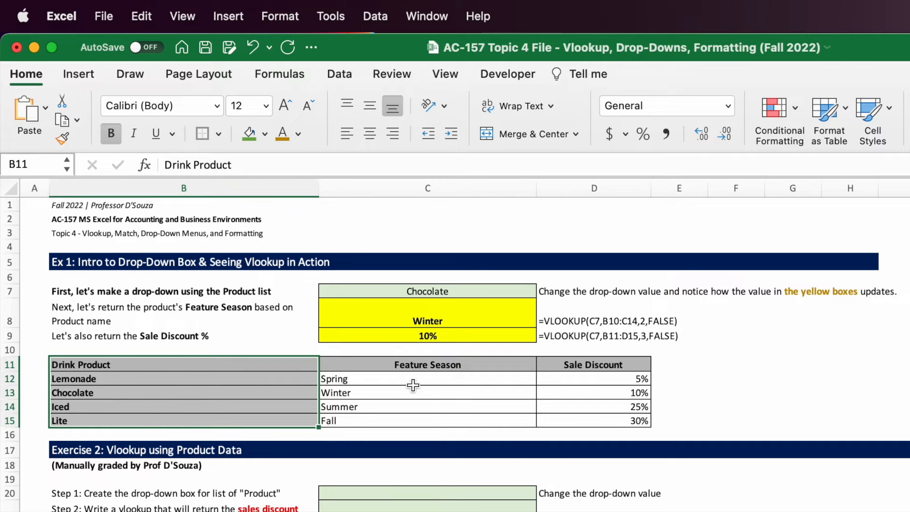
{"action": "left_click_drag", "start_coordinate": [404, 364], "coordinate": [400, 419]}
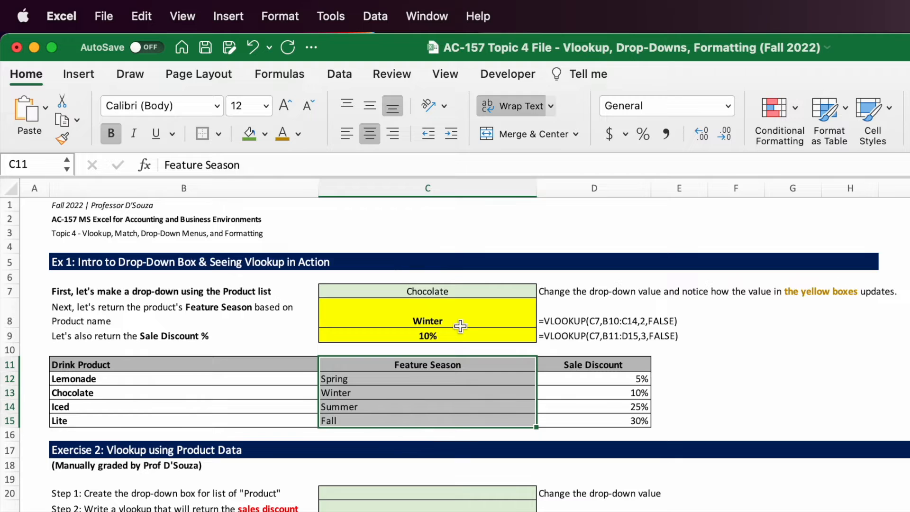
Step: Inspect the column index argument of the VLOOKUP formula in C8 against the lookup table's columns
{"action": "left_click", "coordinate": [448, 321]}
{"action": "left_click", "coordinate": [267, 165]}
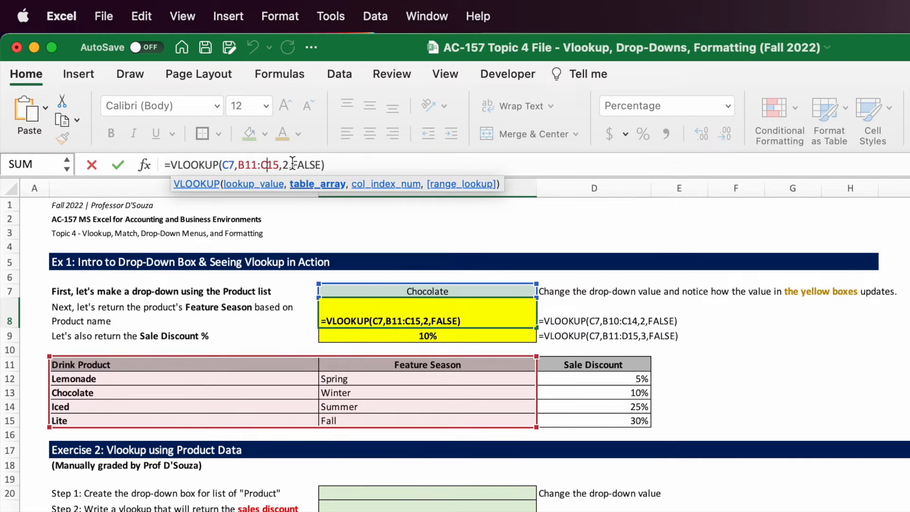
{"action": "left_click_drag", "start_coordinate": [281, 167], "coordinate": [291, 168]}
{"action": "left_click", "coordinate": [289, 167]}
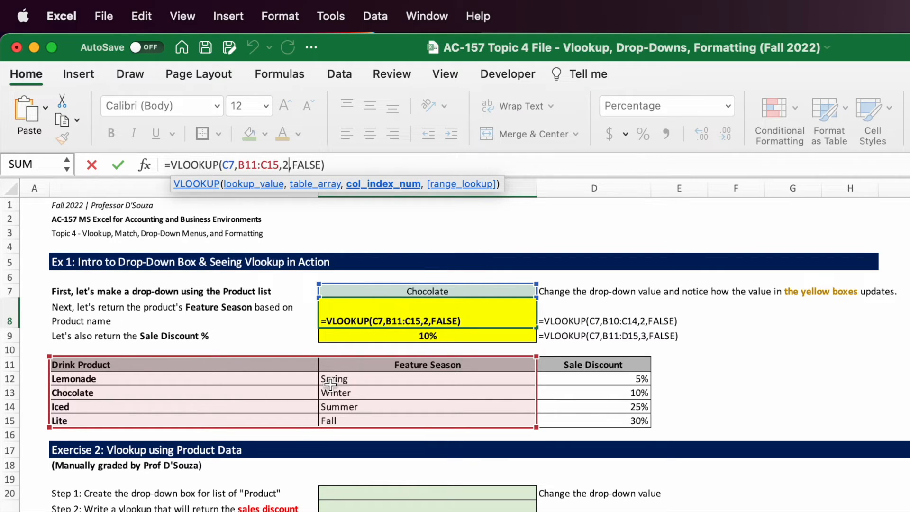
Step: Check the table array in C8's formula against its first column, the Drink Product range B11:B15
{"action": "double_click", "coordinate": [247, 165]}
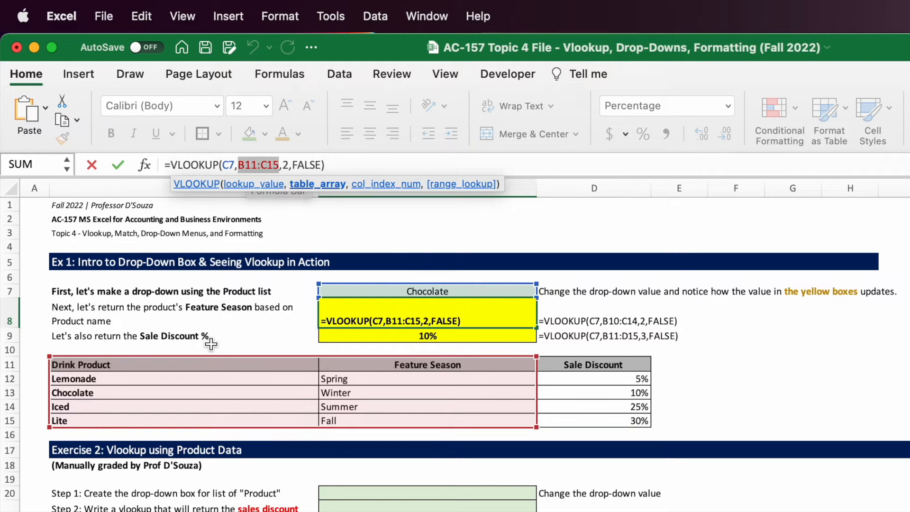
{"action": "key", "text": "Return"}
{"action": "left_click", "coordinate": [201, 363]}
{"action": "left_click_drag", "start_coordinate": [201, 363], "coordinate": [194, 415]}
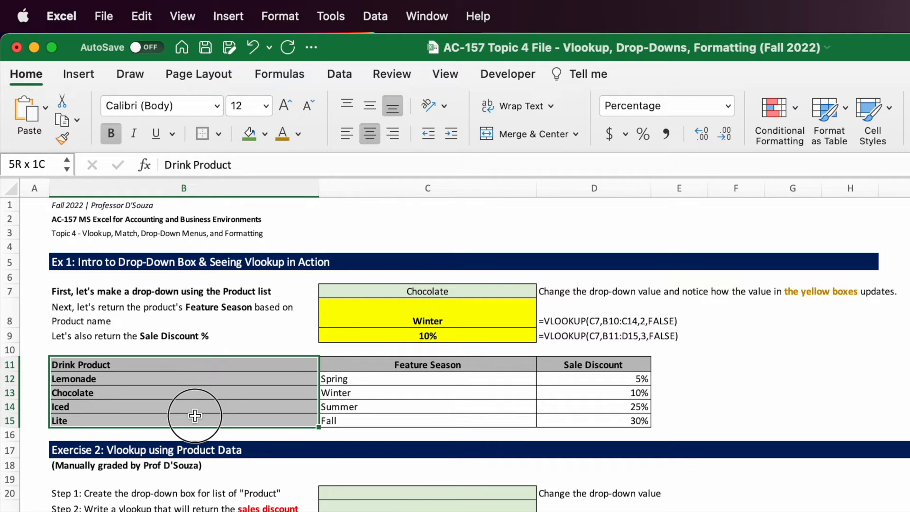
{"action": "left_click", "coordinate": [187, 370]}
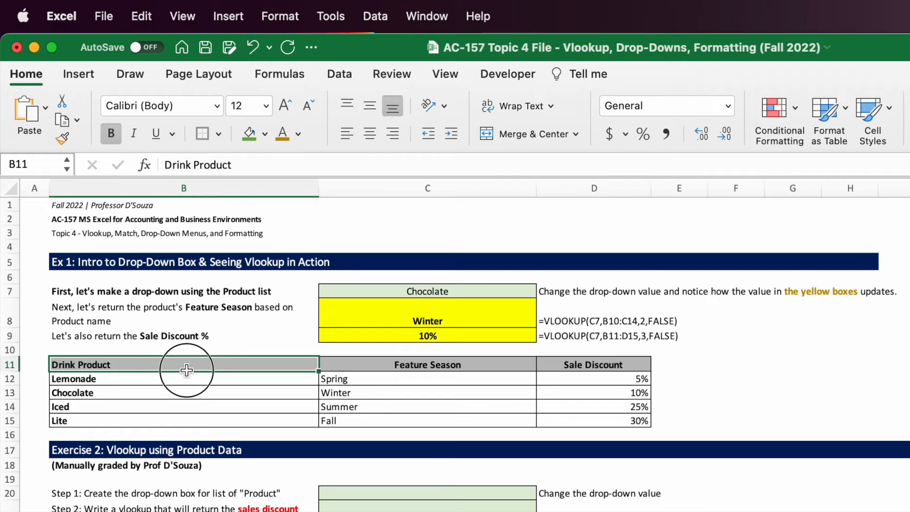
{"action": "left_click_drag", "start_coordinate": [185, 372], "coordinate": [182, 420]}
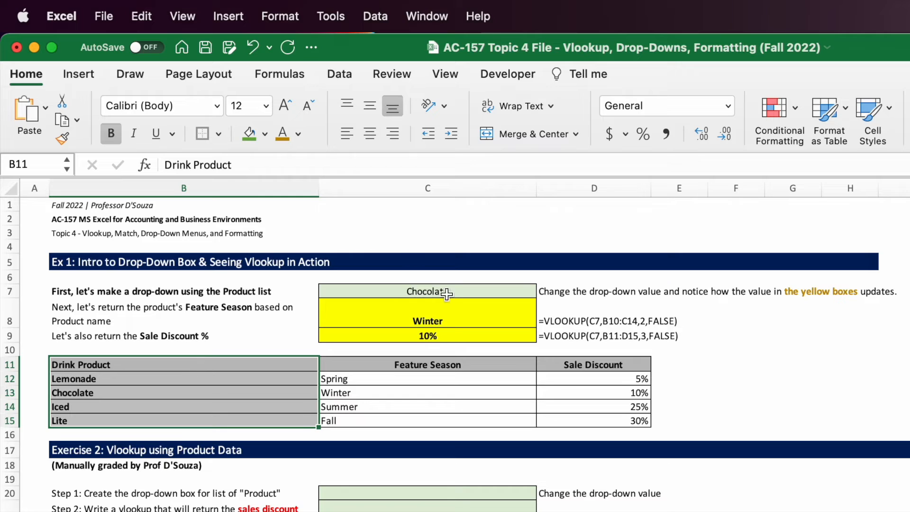
Step: Review C8's VLOOKUP formula again, going through its lookup value, table array and column index arguments
{"action": "left_click", "coordinate": [432, 319]}
{"action": "left_click", "coordinate": [289, 165]}
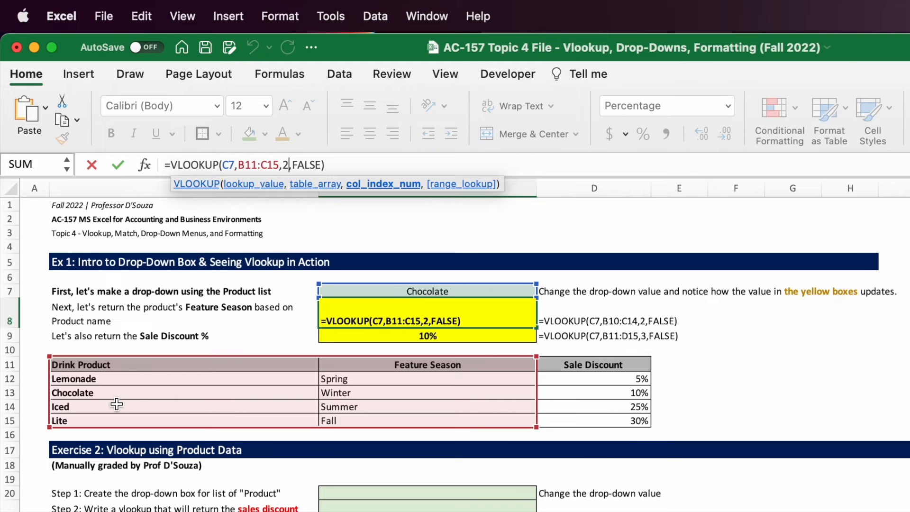
{"action": "left_click", "coordinate": [425, 304]}
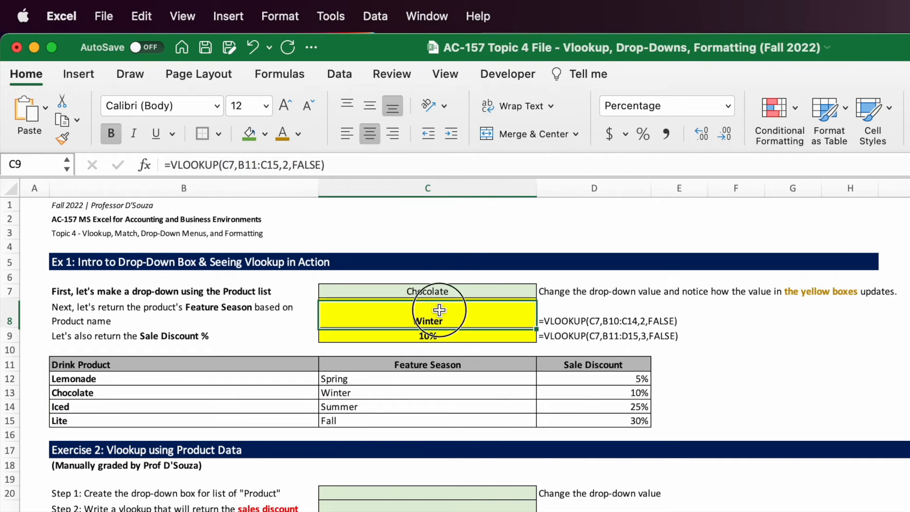
{"action": "left_click", "coordinate": [234, 165]}
{"action": "double_click", "coordinate": [228, 164]}
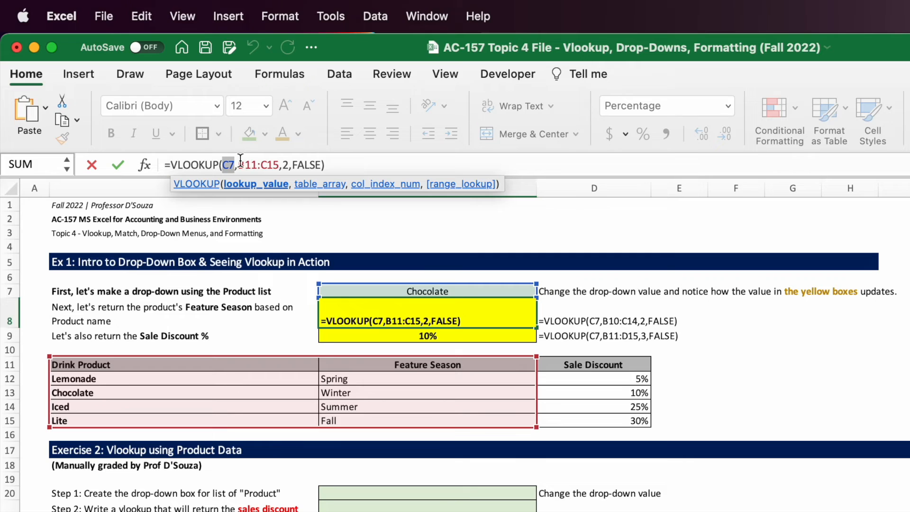
{"action": "left_click_drag", "start_coordinate": [238, 164], "coordinate": [279, 164]}
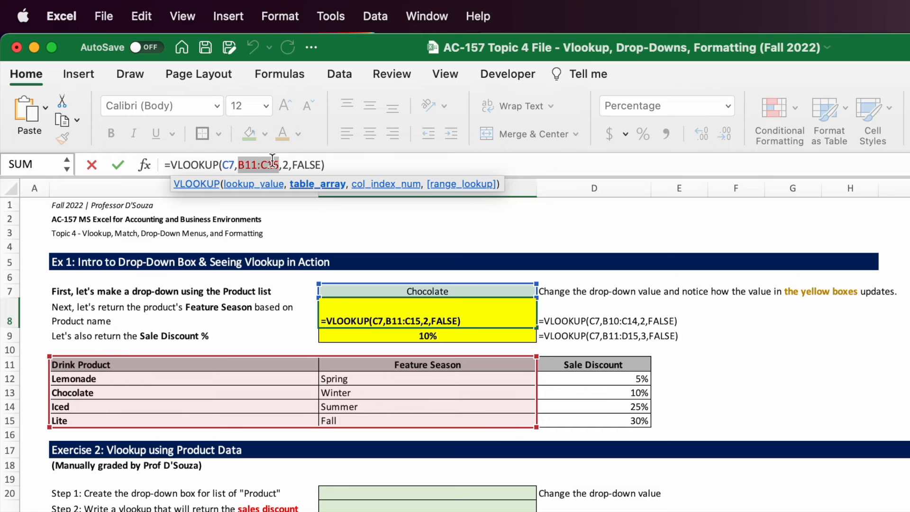
{"action": "double_click", "coordinate": [285, 165]}
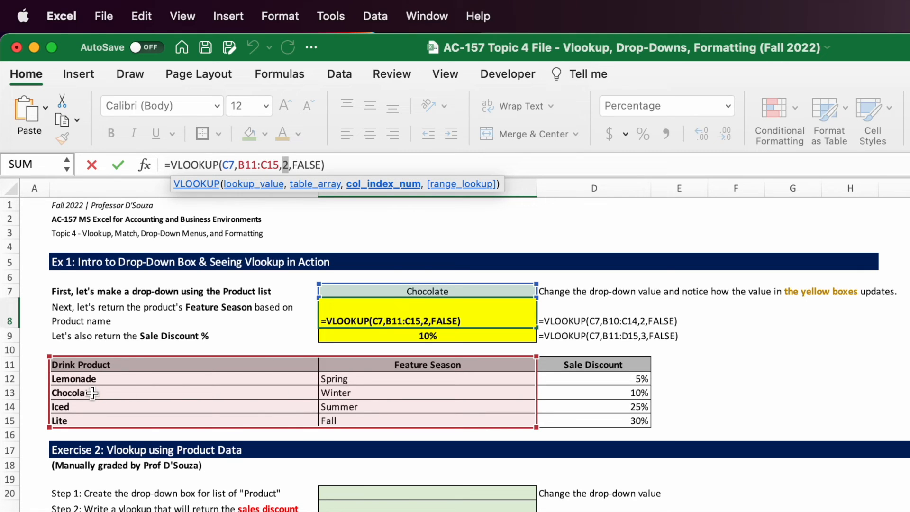
{"action": "key", "text": "Return"}
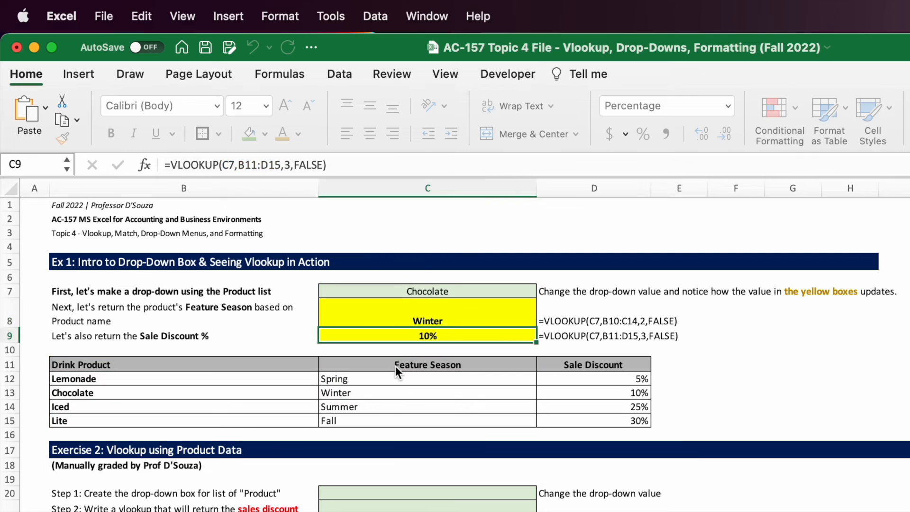
{"action": "left_click", "coordinate": [431, 313]}
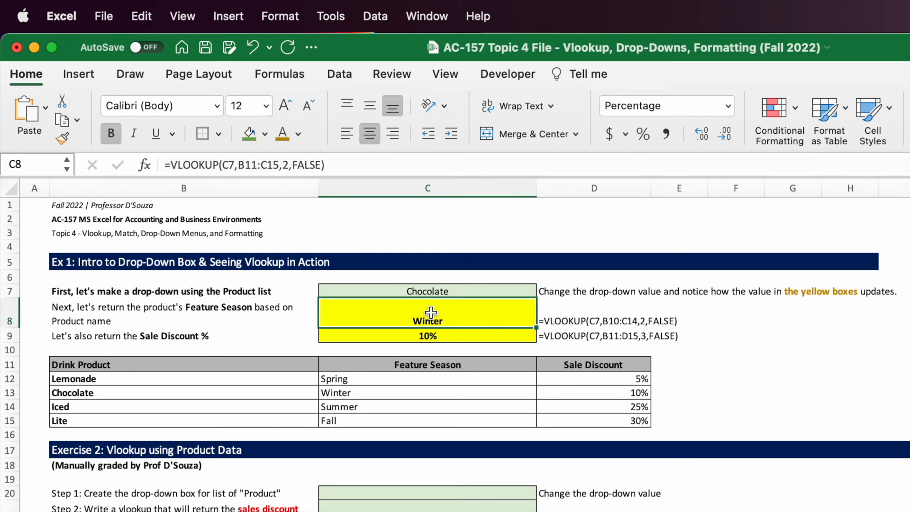
Step: Examine the lookup value, table array and column index arguments of the Sale Discount VLOOKUP formula in C9
{"action": "left_click", "coordinate": [431, 335]}
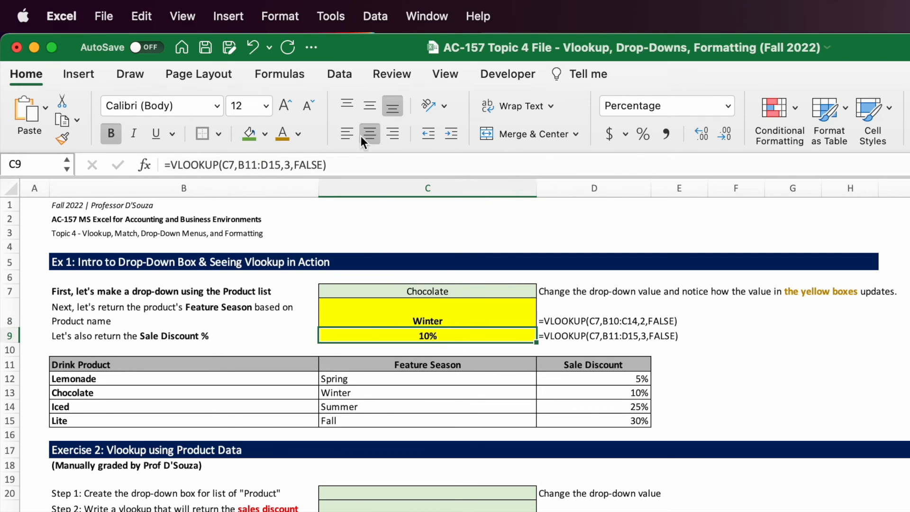
{"action": "left_click", "coordinate": [294, 165]}
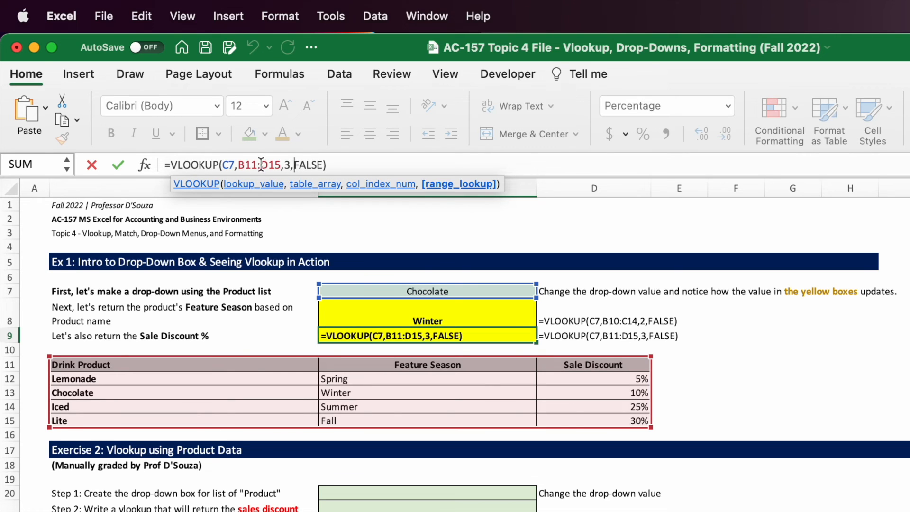
{"action": "left_click", "coordinate": [235, 165]}
{"action": "double_click", "coordinate": [229, 164]}
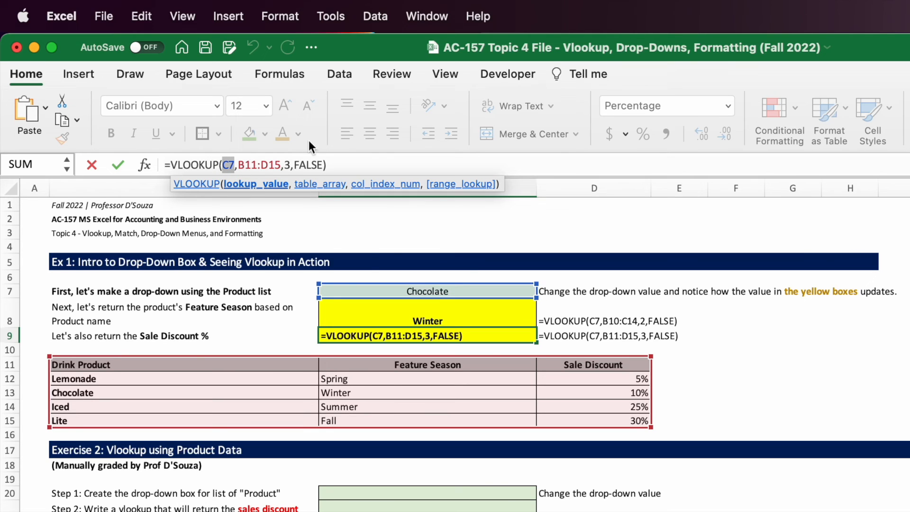
{"action": "left_click_drag", "start_coordinate": [239, 165], "coordinate": [281, 164]}
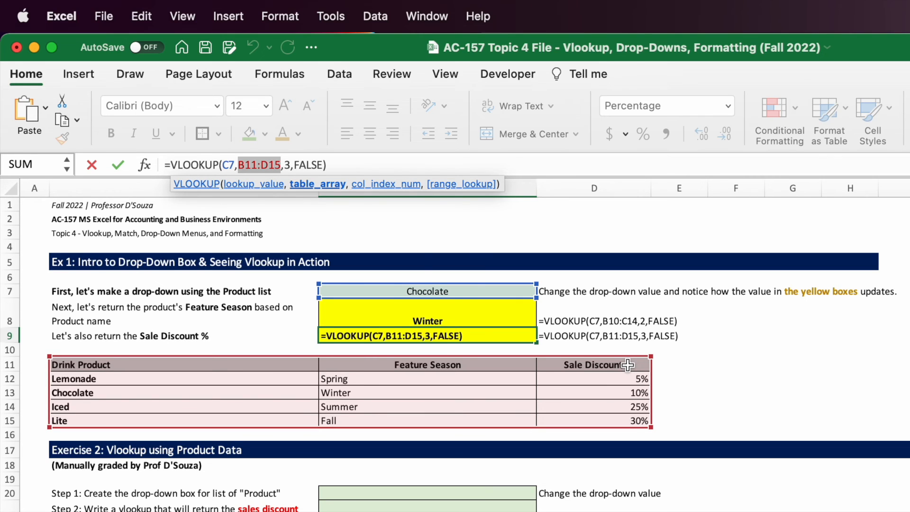
{"action": "double_click", "coordinate": [290, 164]}
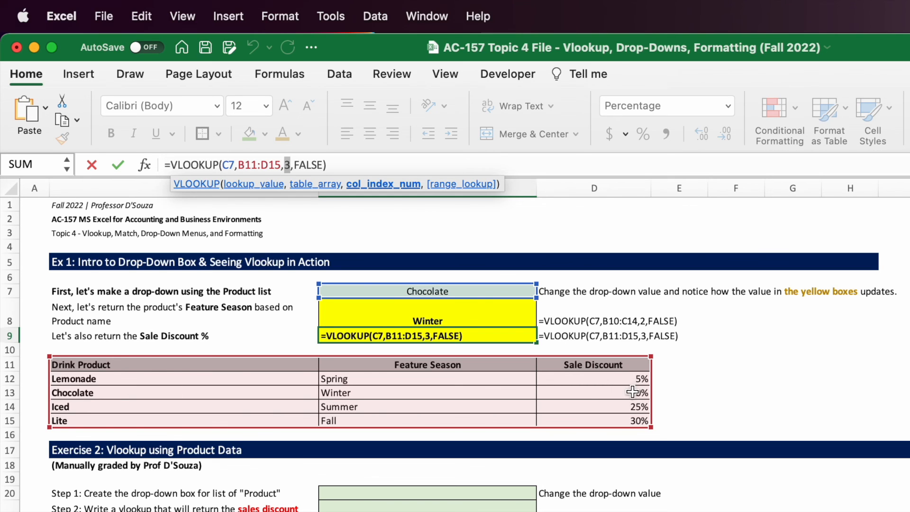
{"action": "key", "text": "Return"}
{"action": "left_click", "coordinate": [456, 338]}
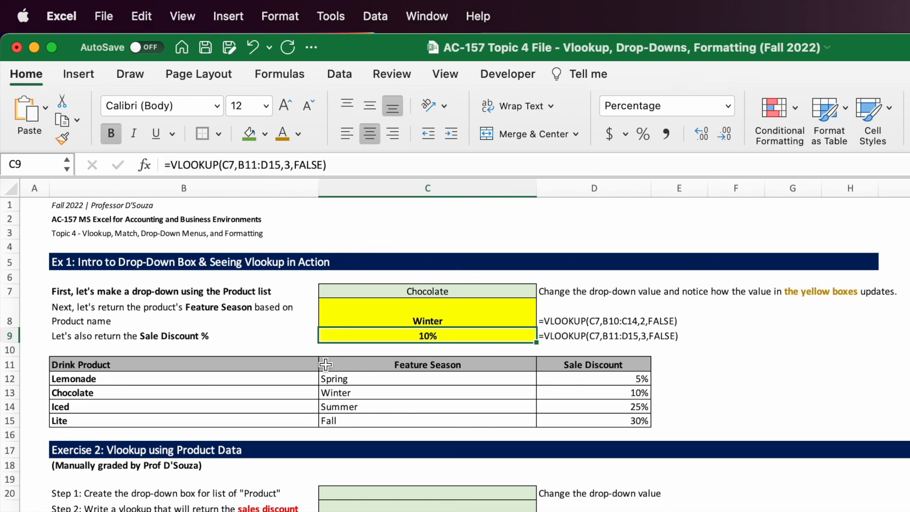
Step: Select the green answer cells starting at C20 in Exercise 2
{"action": "left_click_drag", "start_coordinate": [497, 490], "coordinate": [497, 511]}
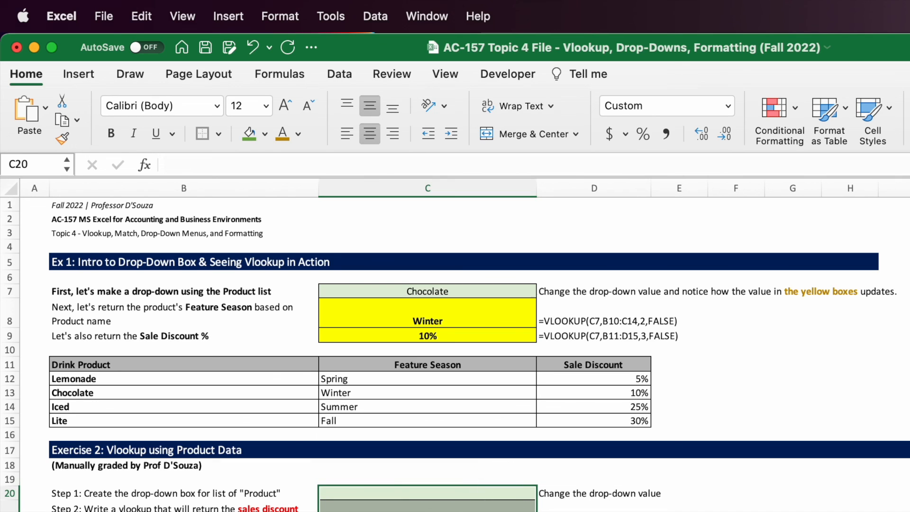